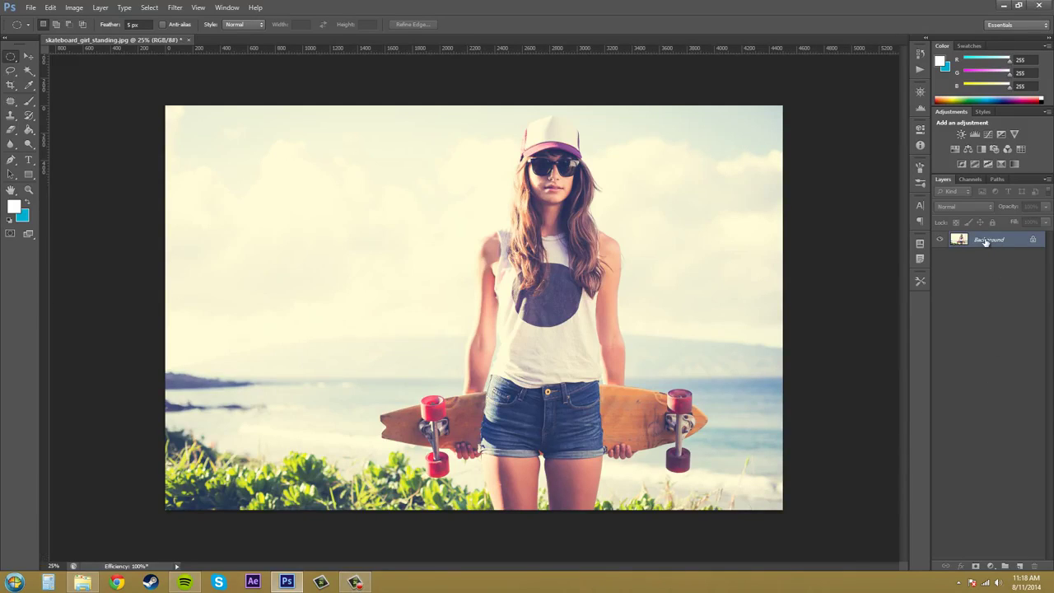
# Step: Duplicate the Background layer and open the Smart Sharpen filter on the copy, keeping the photo's subject in view
pyautogui.moveTo(986, 241); pyautogui.dragTo(1021, 567)
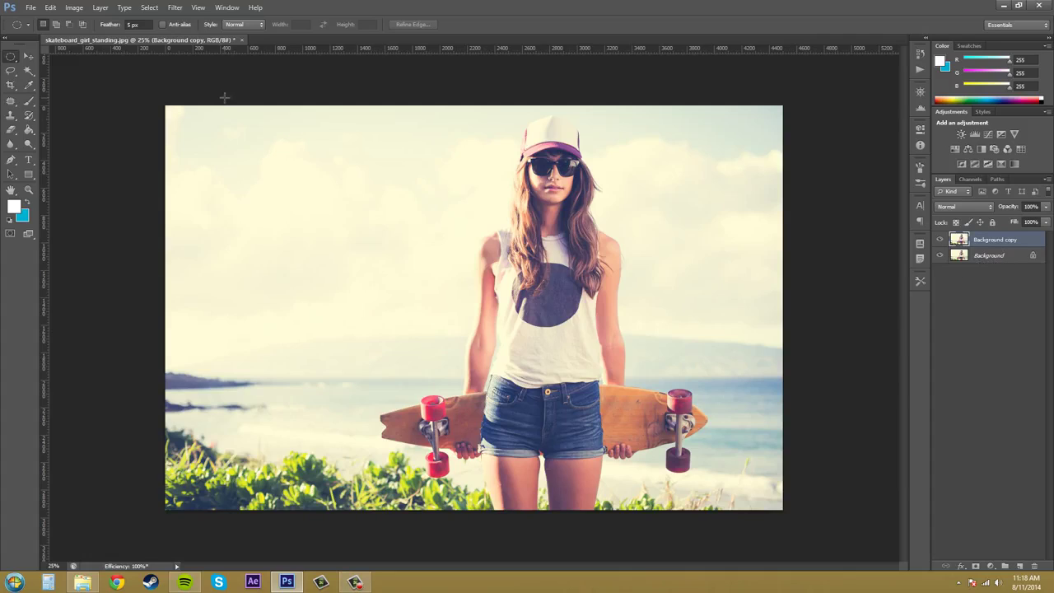
pyautogui.click(175, 8)
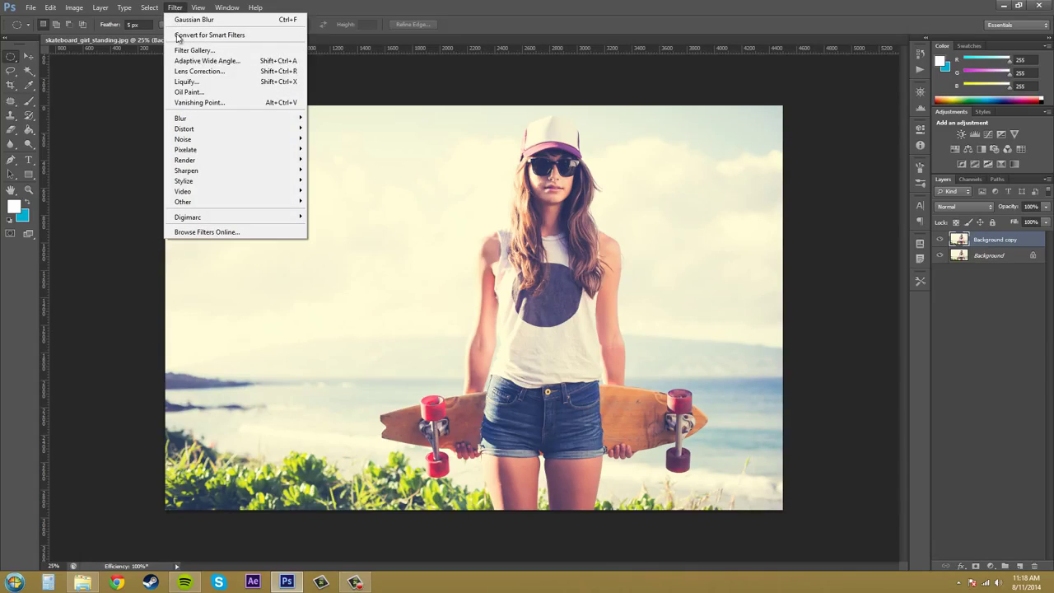
pyautogui.moveTo(196, 174)
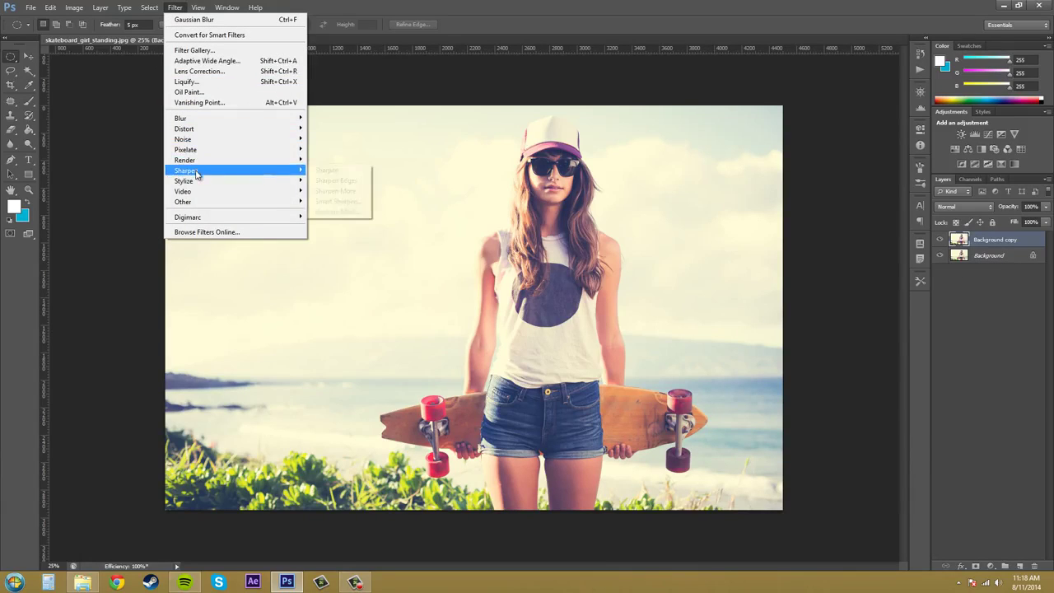
pyautogui.click(351, 202)
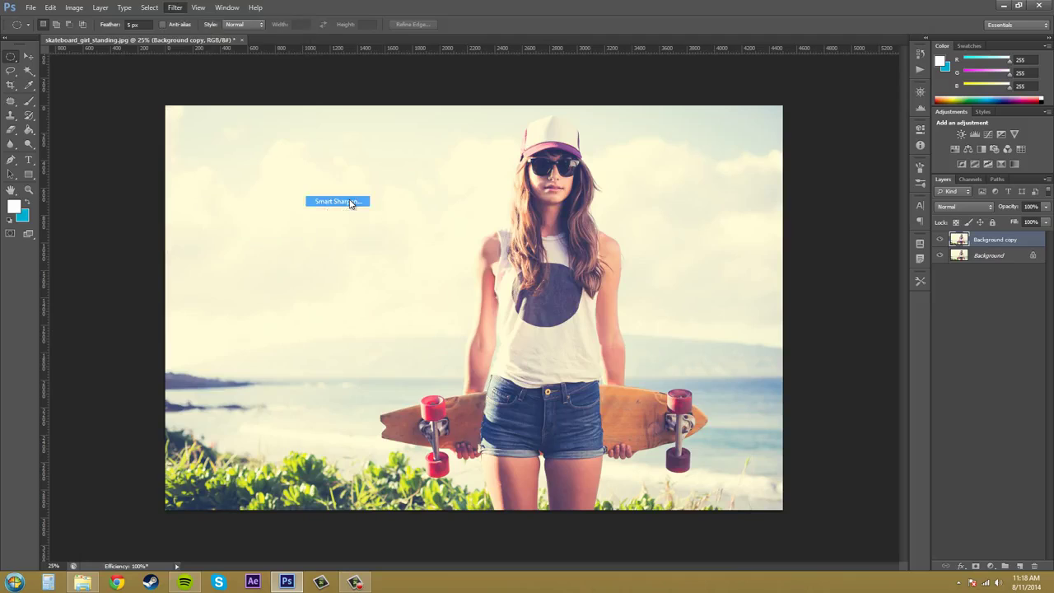
pyautogui.moveTo(602, 169); pyautogui.dragTo(743, 210)
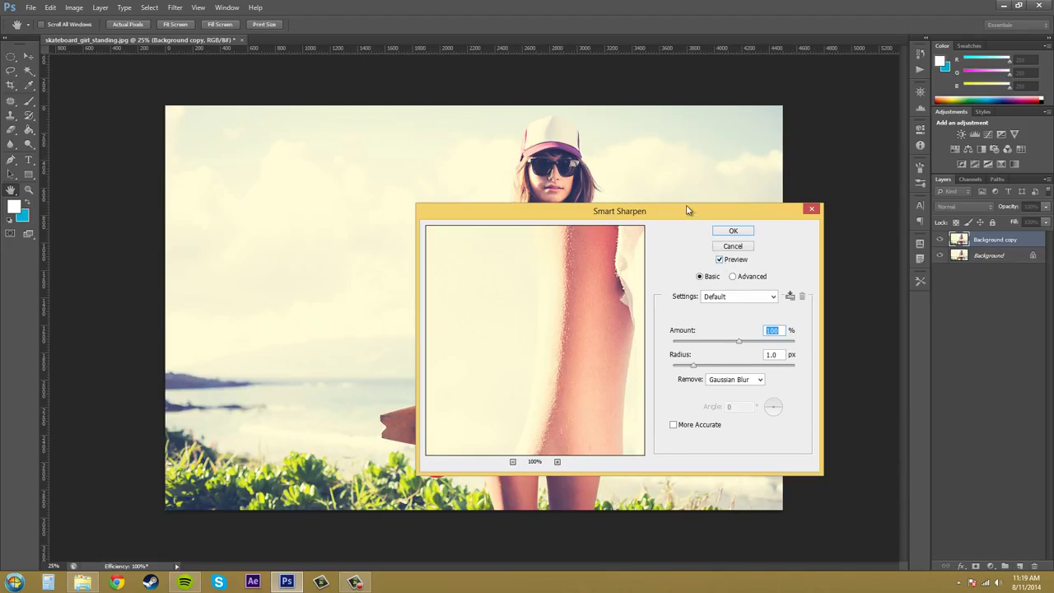
pyautogui.moveTo(689, 211); pyautogui.dragTo(307, 113)
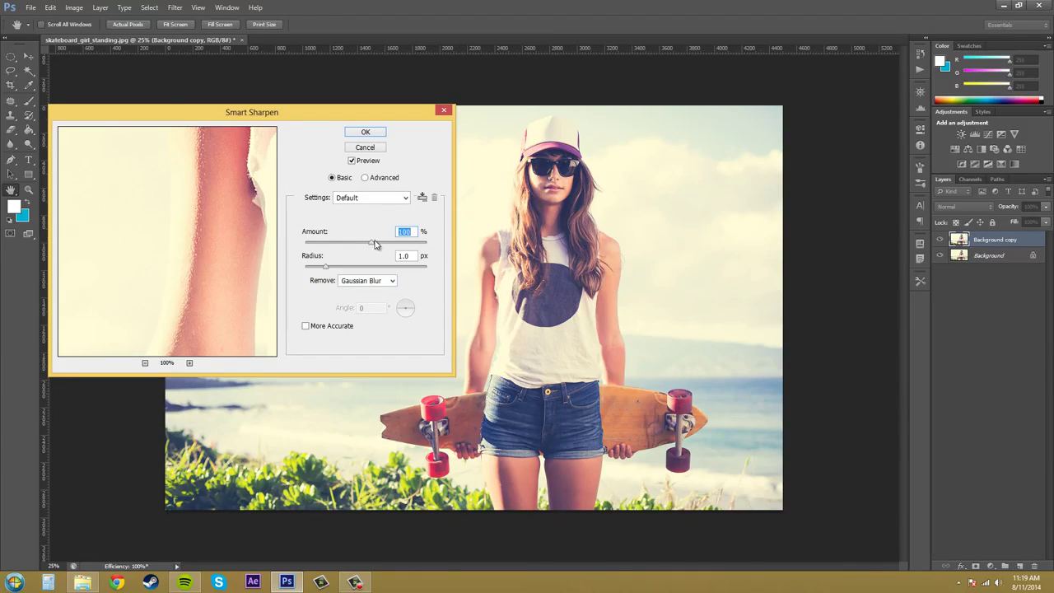
# Step: Lower the sharpening amount to 1% and radius to 0.1 px, and preview the hair and shoulder area
pyautogui.moveTo(373, 245); pyautogui.dragTo(275, 246)
pyautogui.moveTo(330, 269); pyautogui.dragTo(255, 276)
pyautogui.moveTo(207, 306); pyautogui.dragTo(138, 280)
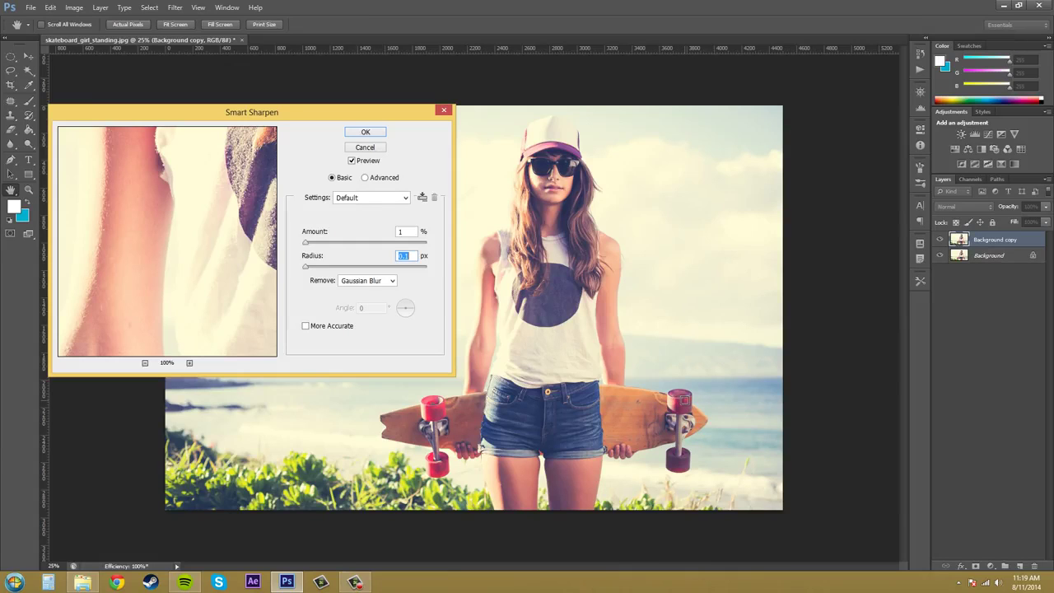
pyautogui.click(606, 232)
pyautogui.moveTo(164, 261); pyautogui.dragTo(198, 228)
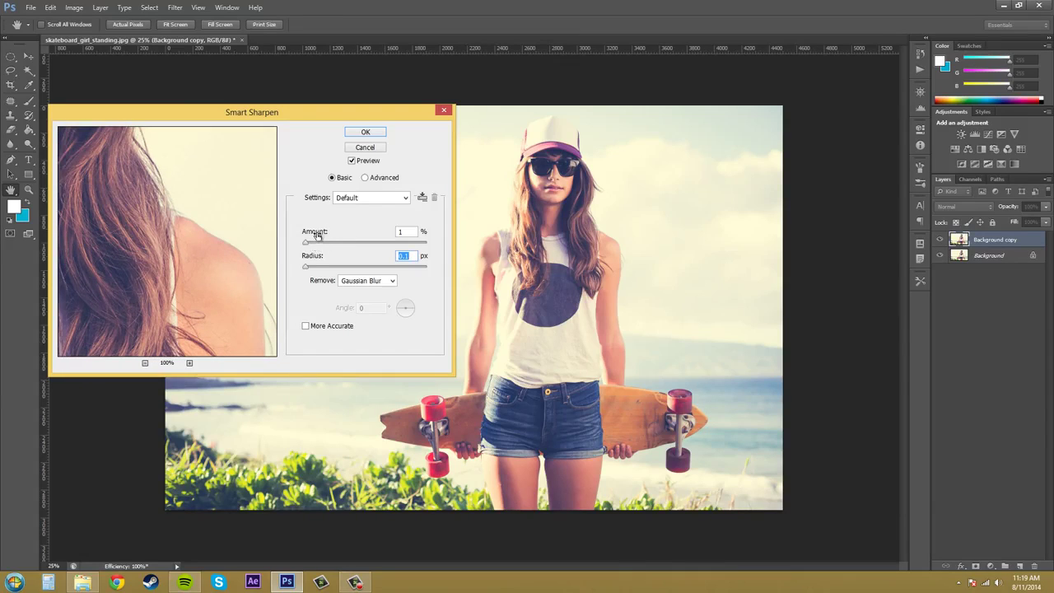
# Step: Raise the sharpening amount to 100%, try different radii on the hair and shoulder, and set the radius to 2.1 px
pyautogui.moveTo(306, 245); pyautogui.dragTo(371, 251)
pyautogui.moveTo(306, 268); pyautogui.dragTo(331, 270)
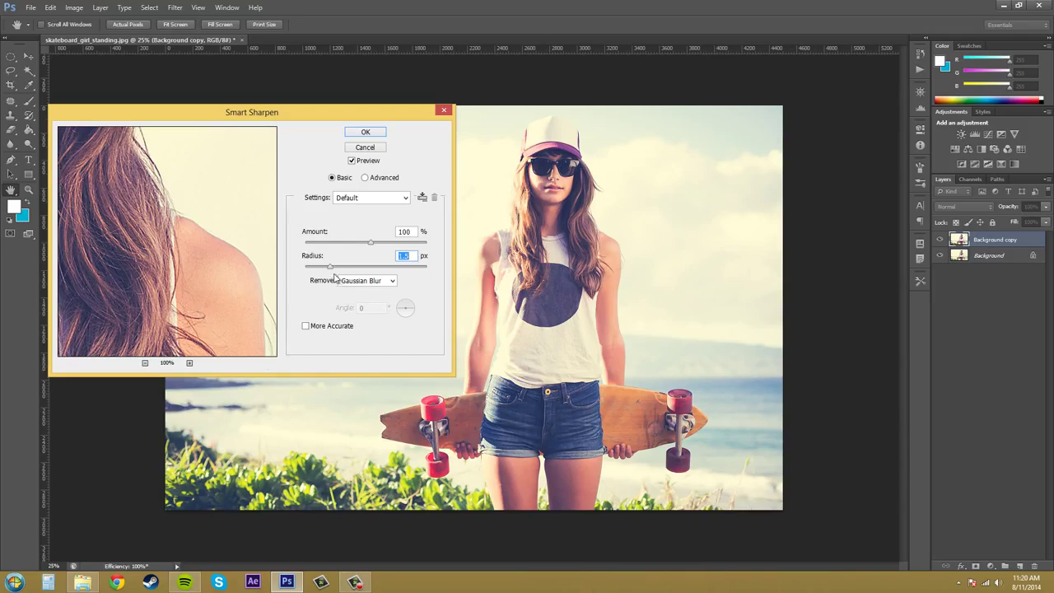
pyautogui.moveTo(330, 268); pyautogui.dragTo(294, 276)
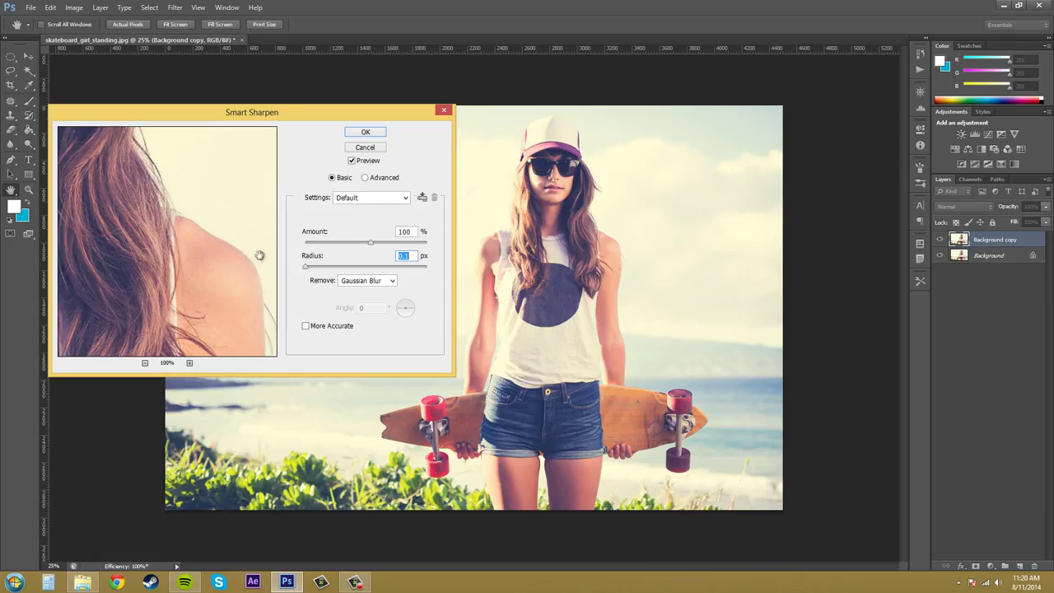
pyautogui.moveTo(304, 269); pyautogui.dragTo(334, 273)
pyautogui.moveTo(330, 271); pyautogui.dragTo(336, 272)
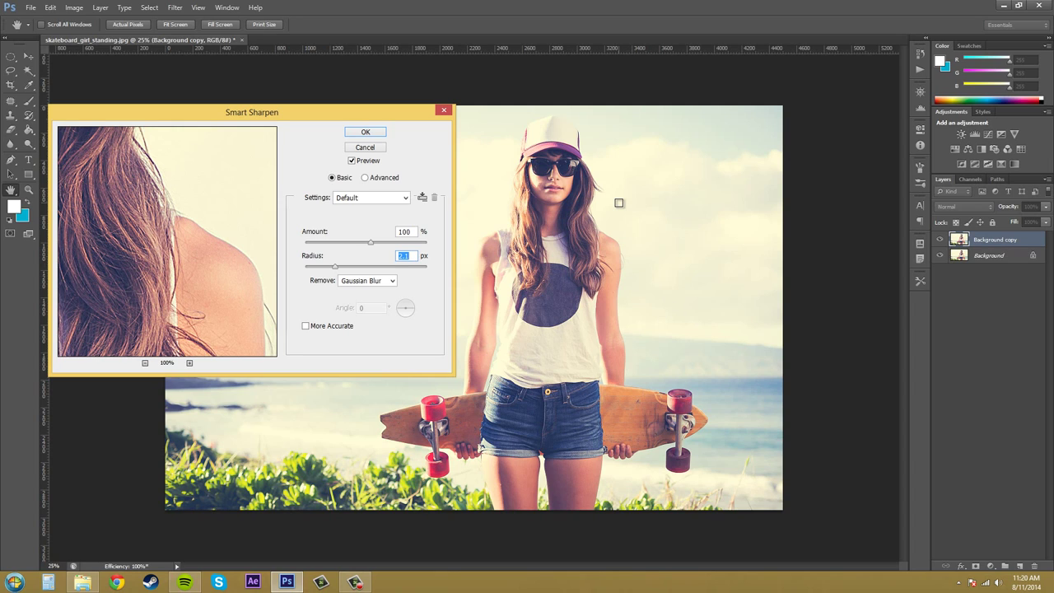
# Step: Enable More Accurate, try Motion Blur as the blur type to remove, and set it back to Gaussian Blur
pyautogui.click(381, 284)
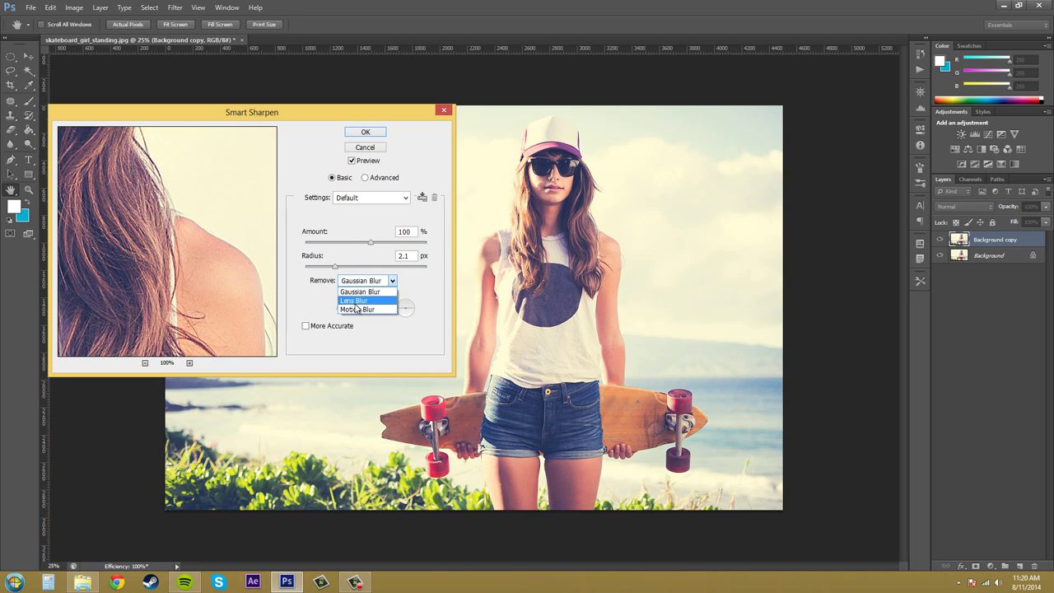
pyautogui.click(402, 336)
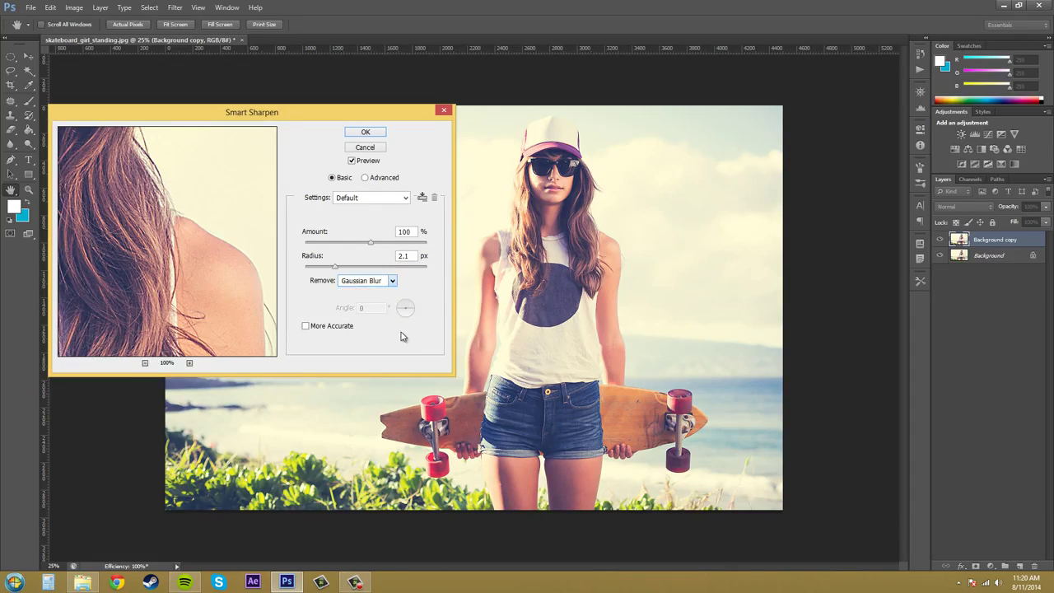
pyautogui.click(307, 328)
pyautogui.click(306, 327)
pyautogui.click(361, 281)
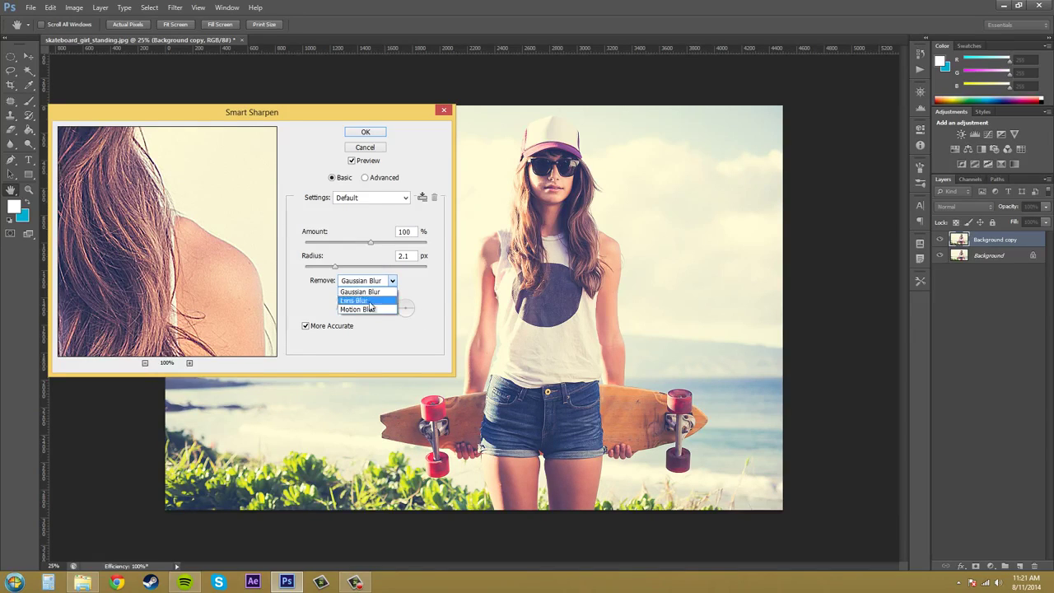
pyautogui.click(368, 309)
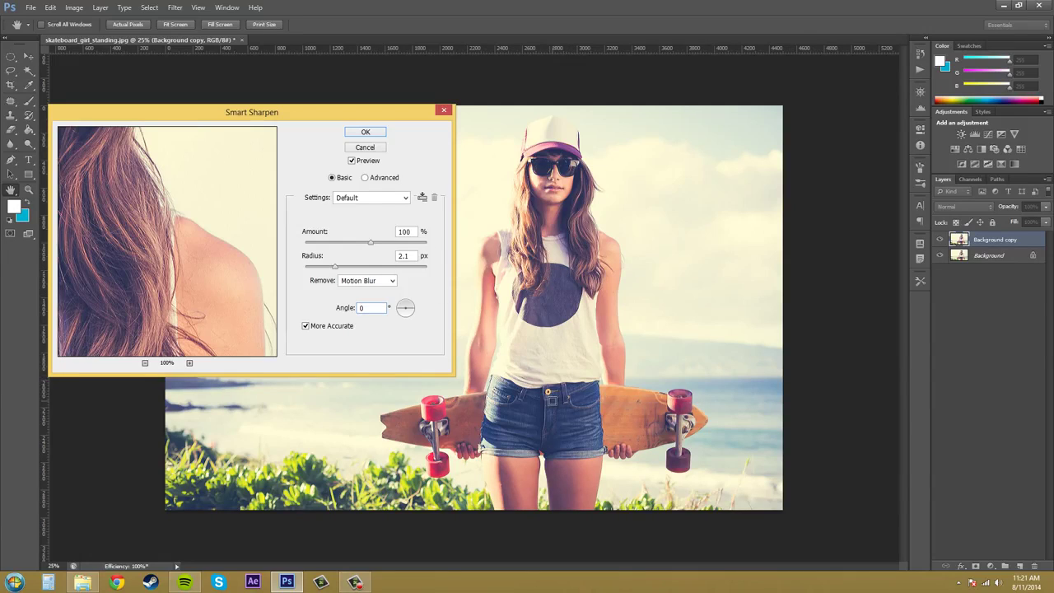
pyautogui.click(390, 282)
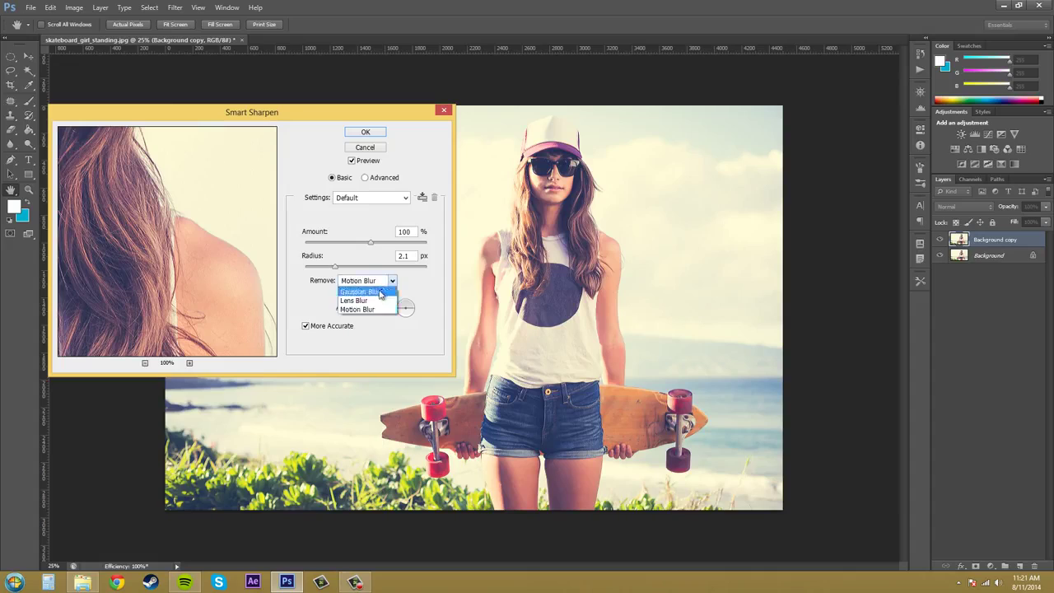
pyautogui.click(381, 292)
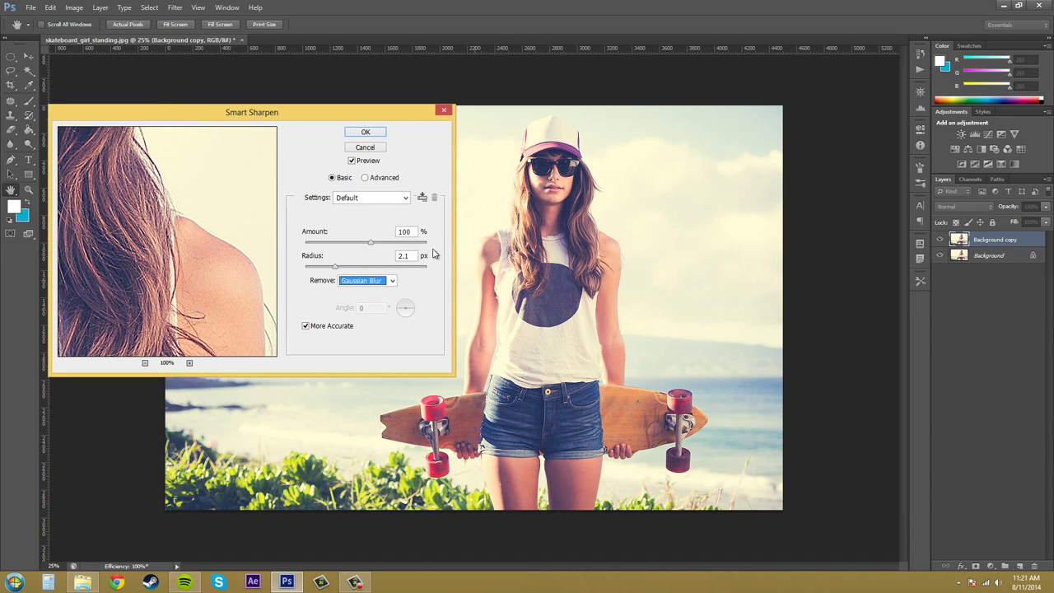
# Step: Switch Smart Sharpen to its advanced settings and preview the skin of the upper thigh below the shorts
pyautogui.click(366, 178)
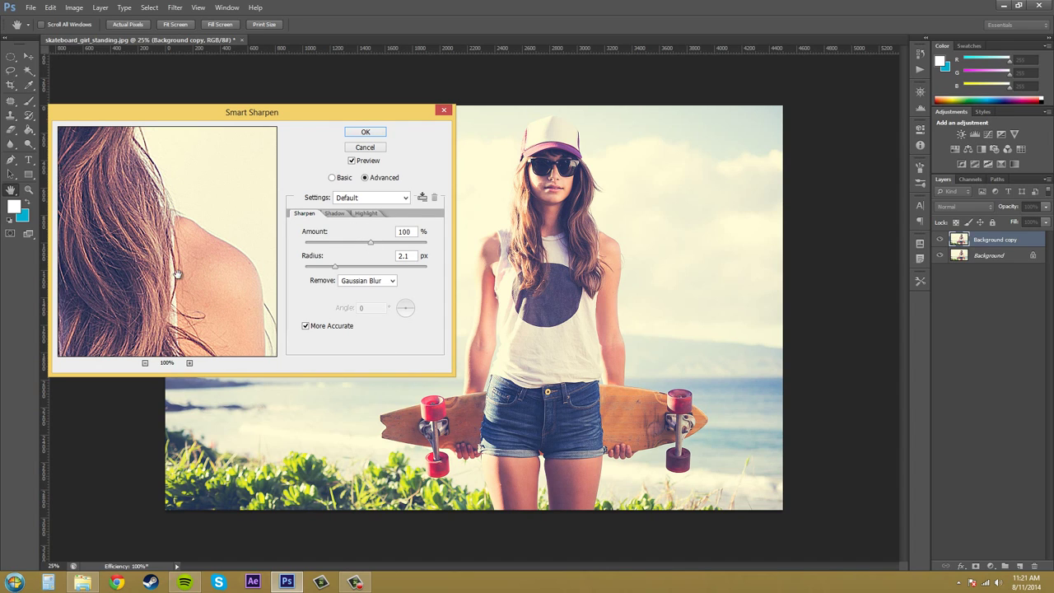
pyautogui.click(504, 487)
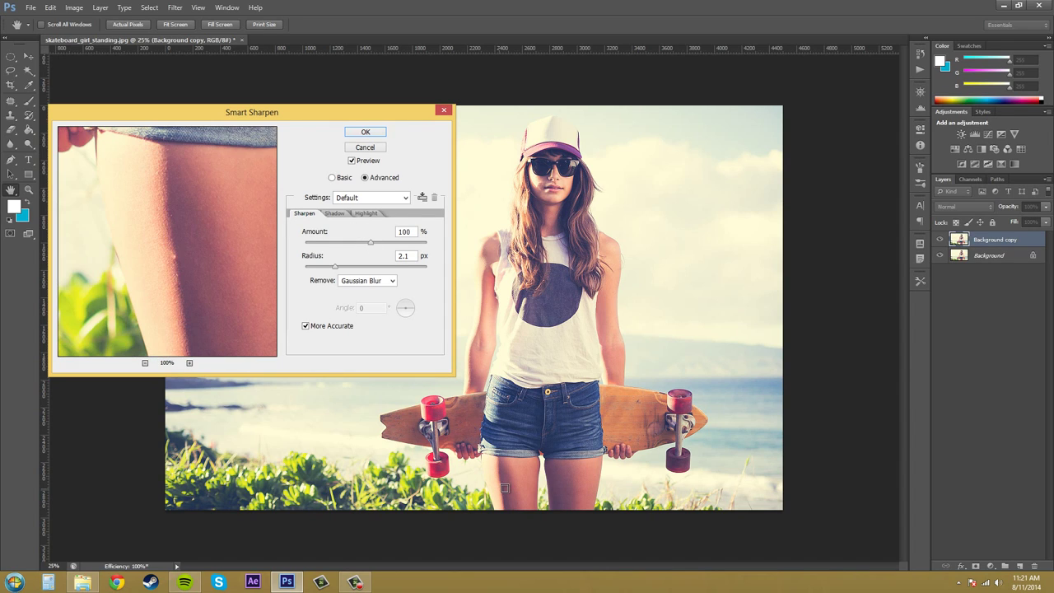
pyautogui.moveTo(219, 275)
pyautogui.mouseDown()
pyautogui.moveTo(189, 247)
pyautogui.moveTo(225, 257)
pyautogui.mouseUp()
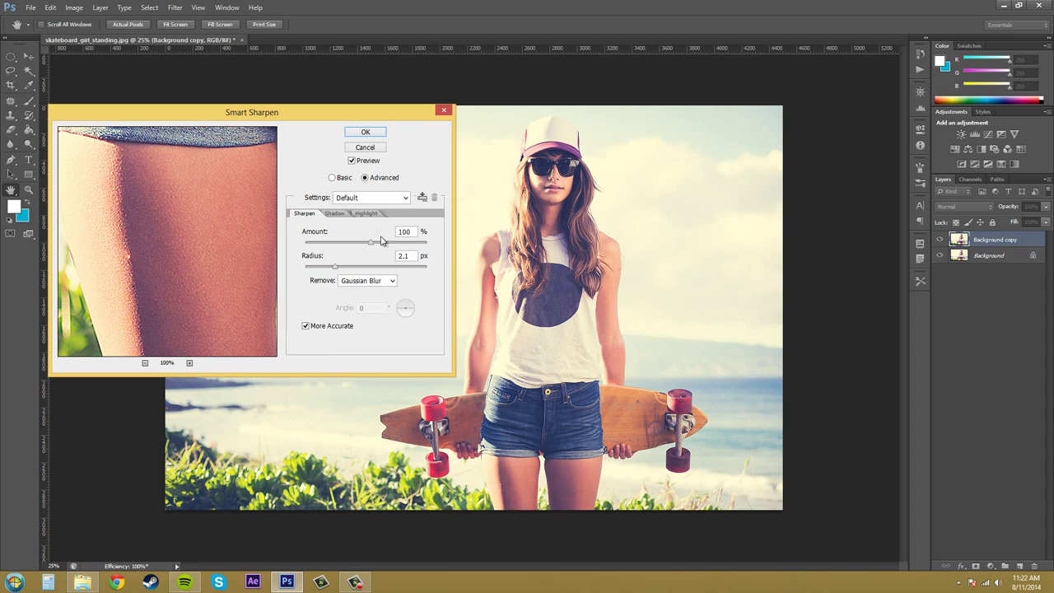
# Step: Adjust the Shadow settings to a 60% fade amount, 36% tonal width and 21 px radius
pyautogui.click(332, 216)
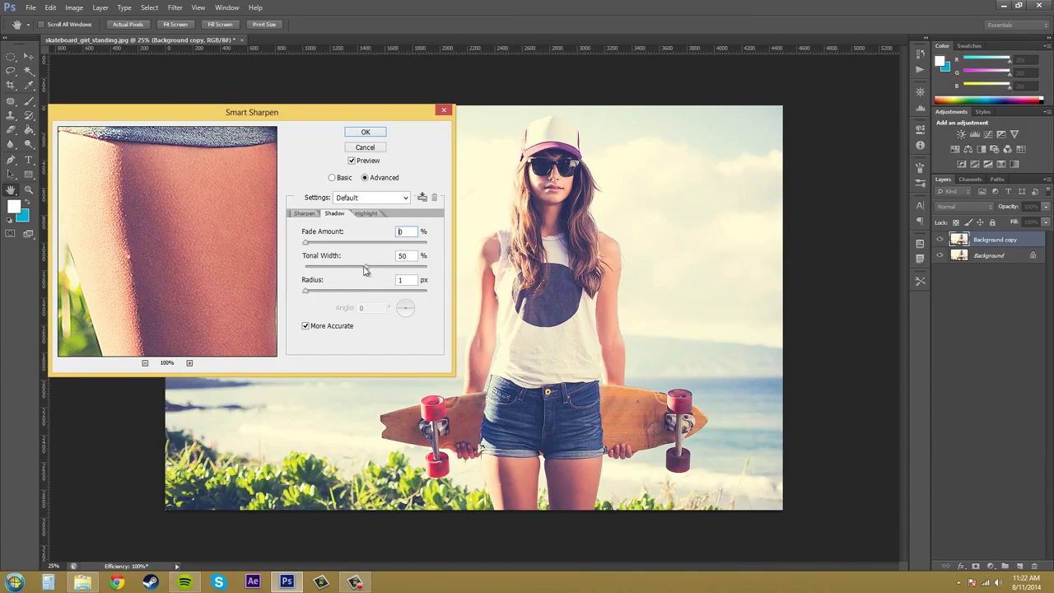
pyautogui.moveTo(366, 271); pyautogui.dragTo(234, 274)
pyautogui.moveTo(306, 294); pyautogui.dragTo(285, 298)
pyautogui.moveTo(306, 243); pyautogui.dragTo(378, 249)
pyautogui.moveTo(306, 268); pyautogui.dragTo(330, 291)
# Step: Try a 33% Highlight fade amount on the thigh preview and lower it back to the minimum
pyautogui.click(367, 214)
pyautogui.moveTo(306, 245); pyautogui.dragTo(349, 245)
pyautogui.moveTo(349, 245)
pyautogui.mouseDown()
pyautogui.moveTo(242, 240)
pyautogui.moveTo(457, 257)
pyautogui.moveTo(354, 246)
pyautogui.mouseUp()
pyautogui.moveTo(86, 234); pyautogui.dragTo(91, 212)
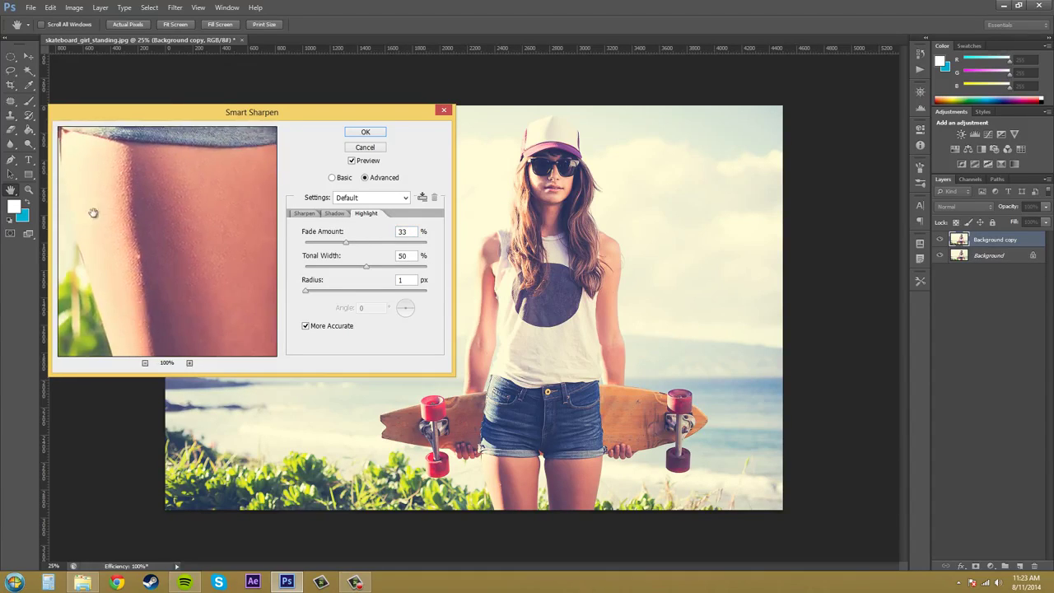
pyautogui.moveTo(345, 243); pyautogui.dragTo(307, 241)
# Step: Try the Shadow fade amount at its minimum and maximum, and set the Highlight fade amount to 0%
pyautogui.click(334, 215)
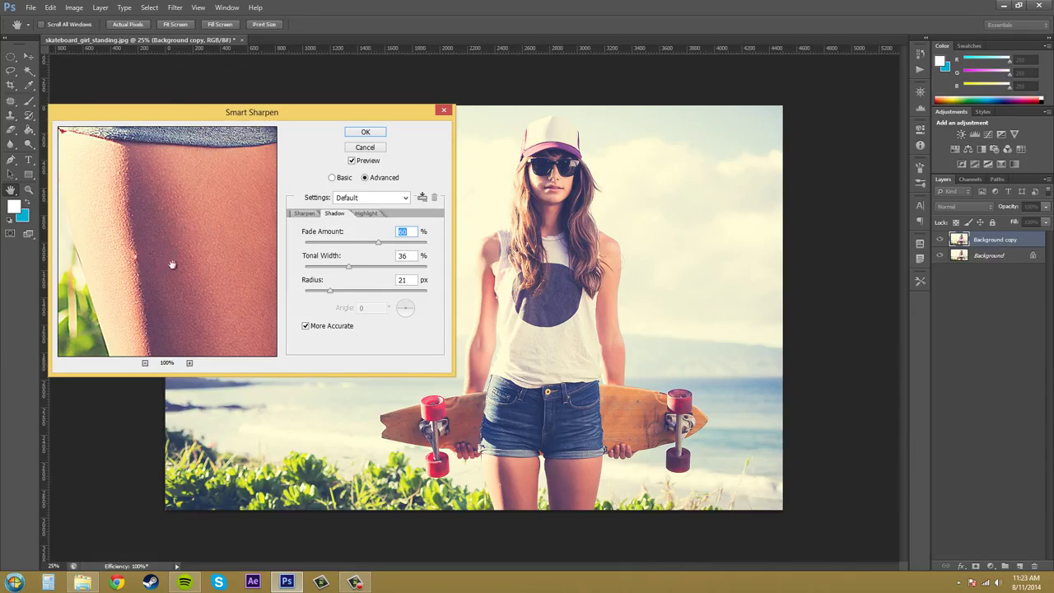
pyautogui.moveTo(378, 246); pyautogui.dragTo(277, 243)
pyautogui.moveTo(305, 246); pyautogui.dragTo(441, 247)
pyautogui.moveTo(426, 244)
pyautogui.mouseDown()
pyautogui.moveTo(289, 250)
pyautogui.moveTo(437, 258)
pyautogui.mouseUp()
pyautogui.click(372, 215)
pyautogui.moveTo(309, 247)
pyautogui.mouseDown()
pyautogui.moveTo(462, 262)
pyautogui.moveTo(303, 248)
pyautogui.mouseUp()
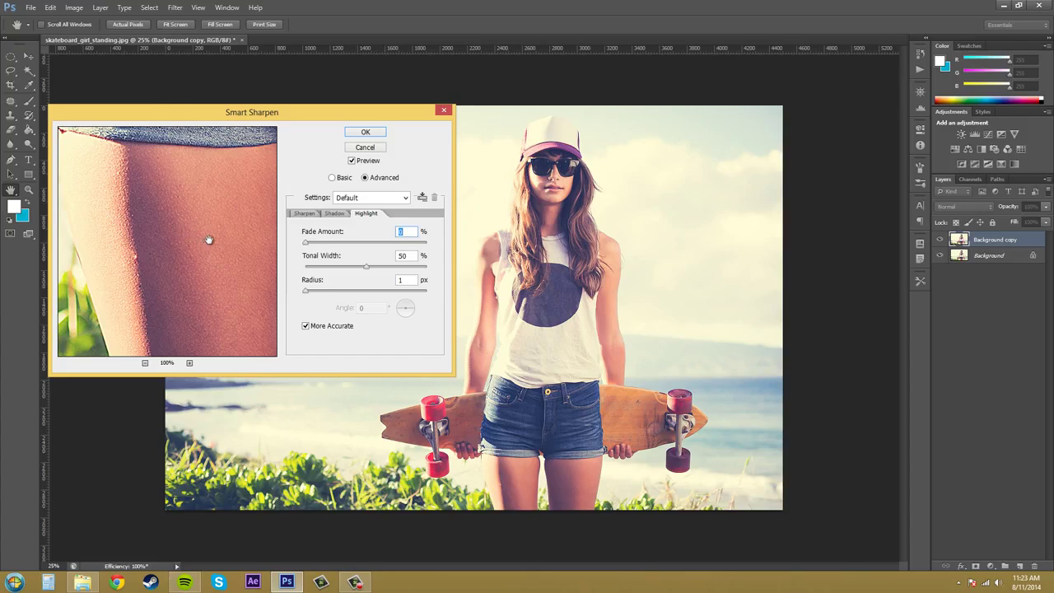
# Step: Return to the main sharpening settings and discard the Smart Sharpen adjustments
pyautogui.click(304, 215)
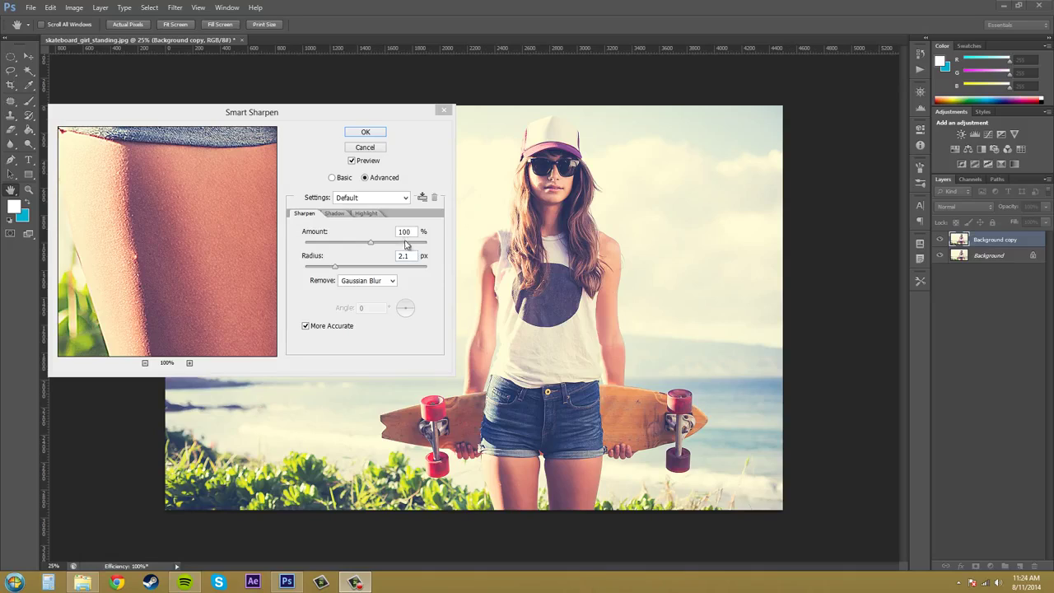
pyautogui.click(449, 114)
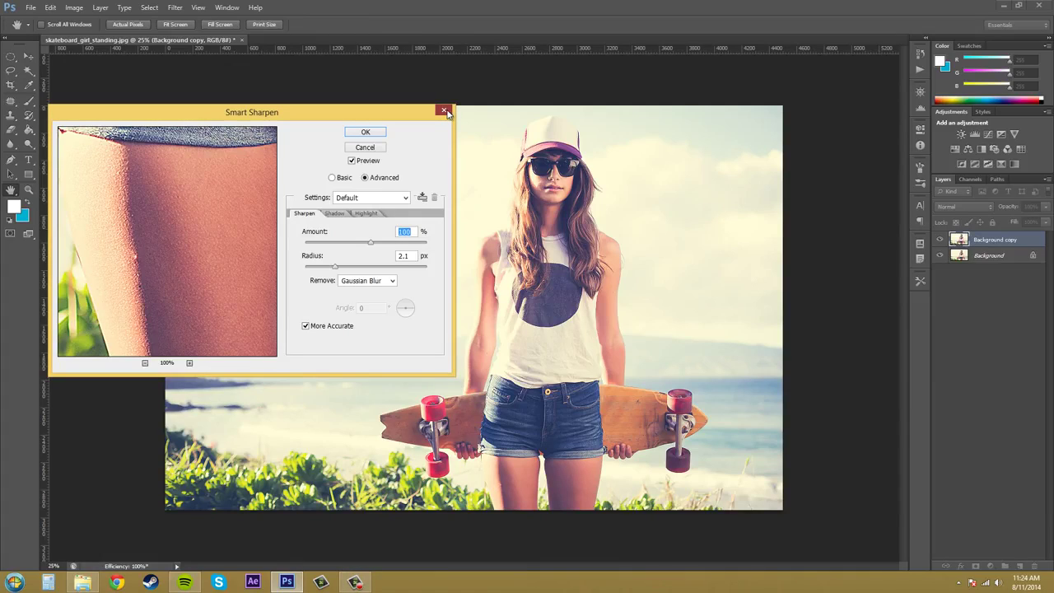
pyautogui.click(447, 111)
# Step: Apply a Gaussian Blur with a 3-pixel radius to the Background copy layer and compare it with the original
pyautogui.click(1042, 365)
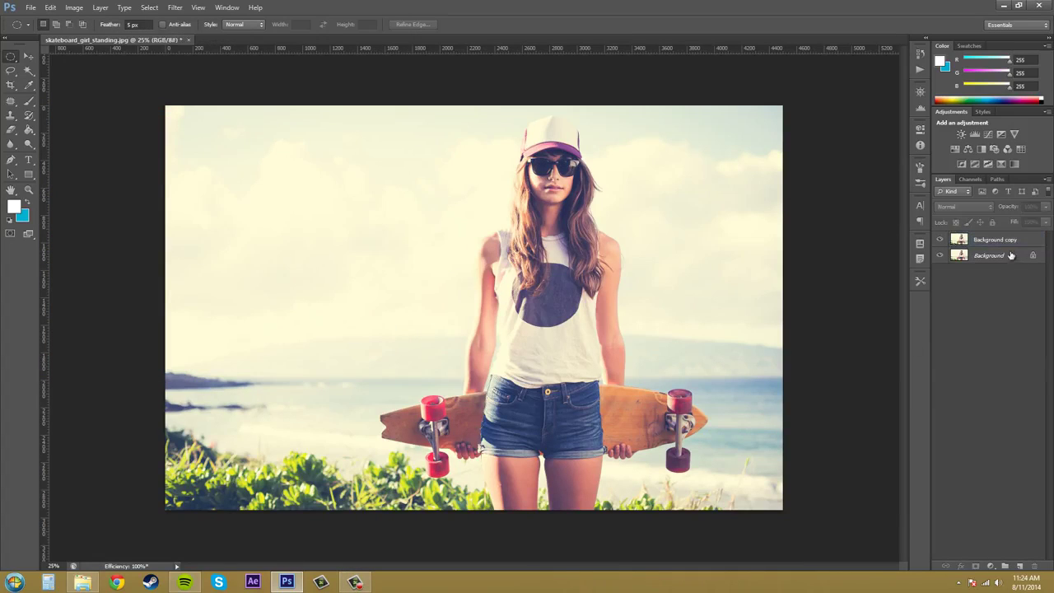
pyautogui.click(1007, 242)
pyautogui.click(174, 7)
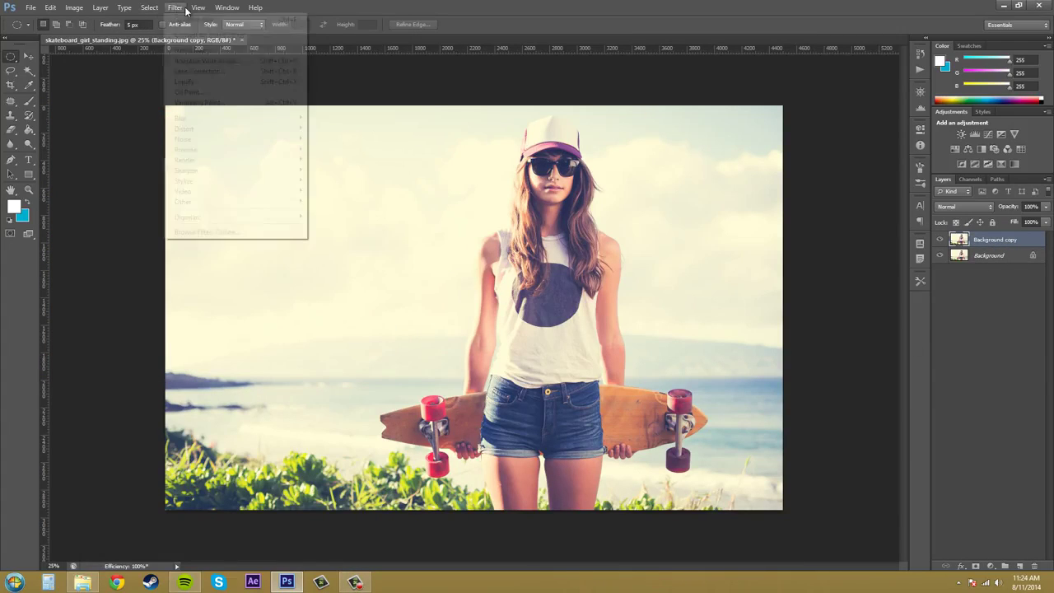
pyautogui.moveTo(190, 120)
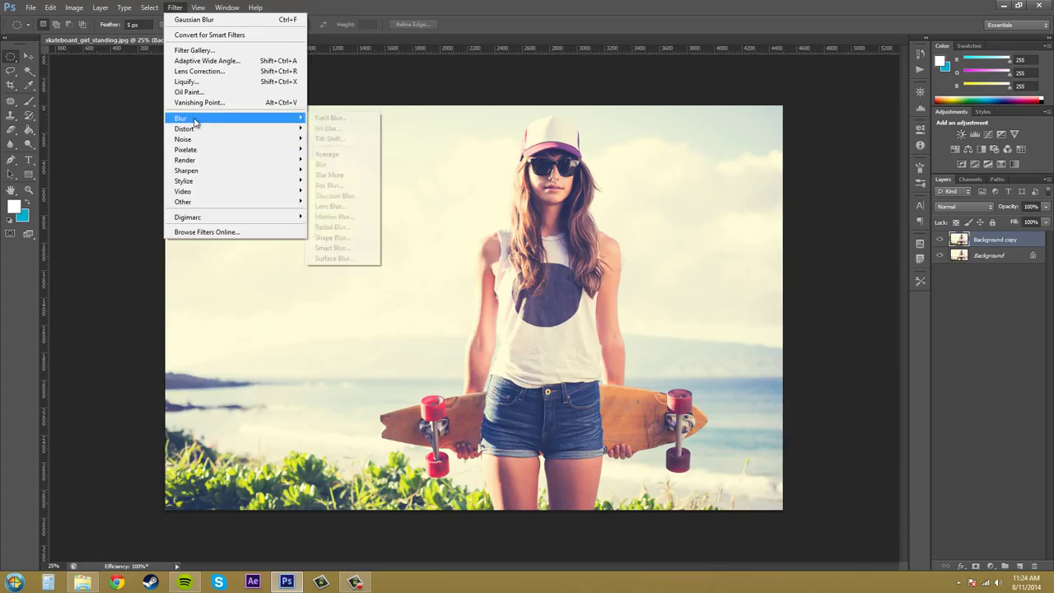
pyautogui.click(344, 196)
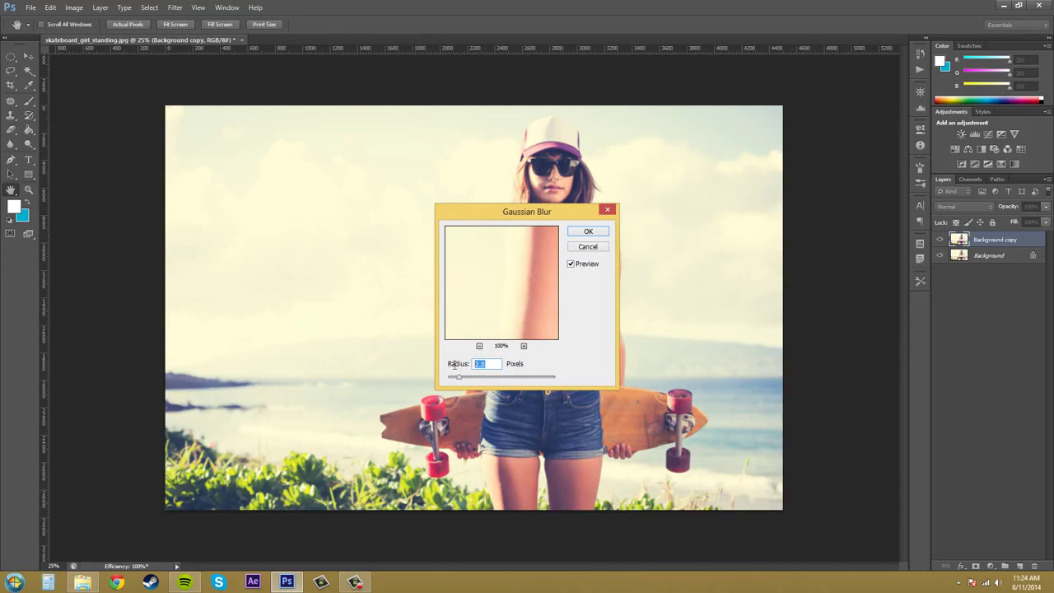
pyautogui.write('3')
pyautogui.click(589, 232)
pyautogui.press('m')
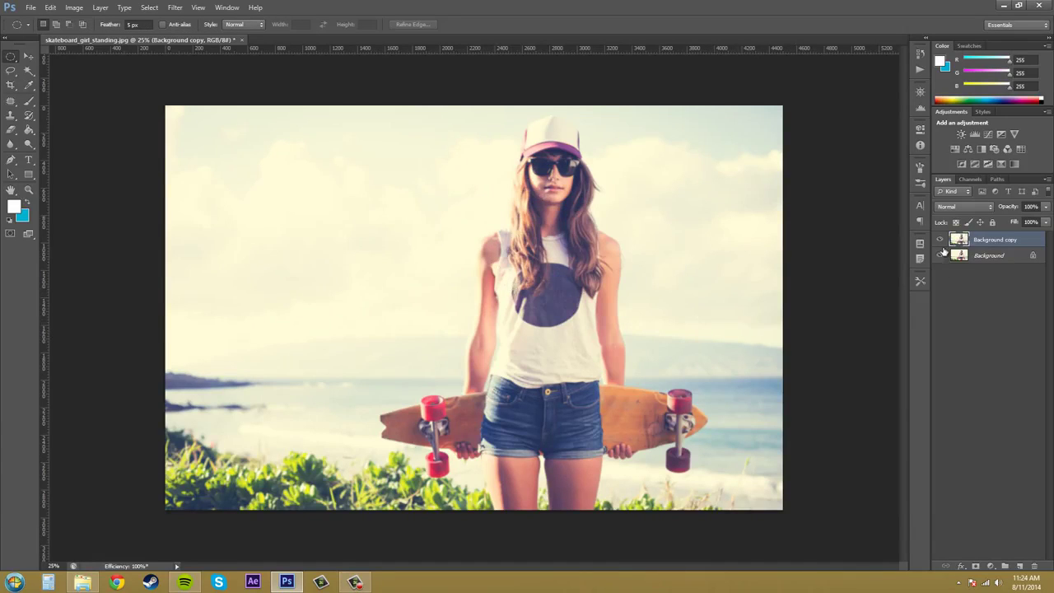
pyautogui.click(942, 240)
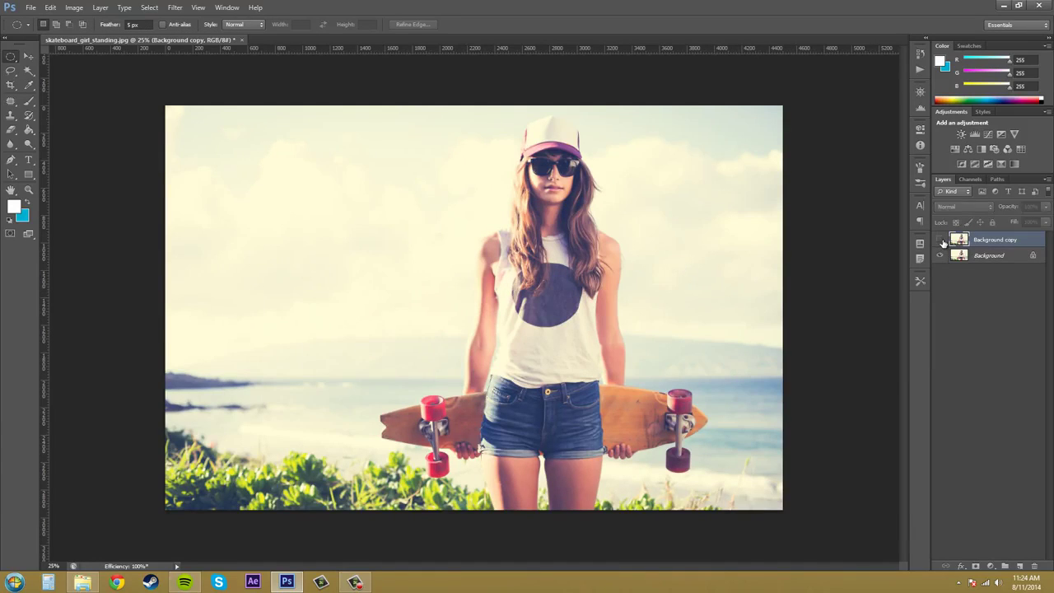
pyautogui.click(938, 241)
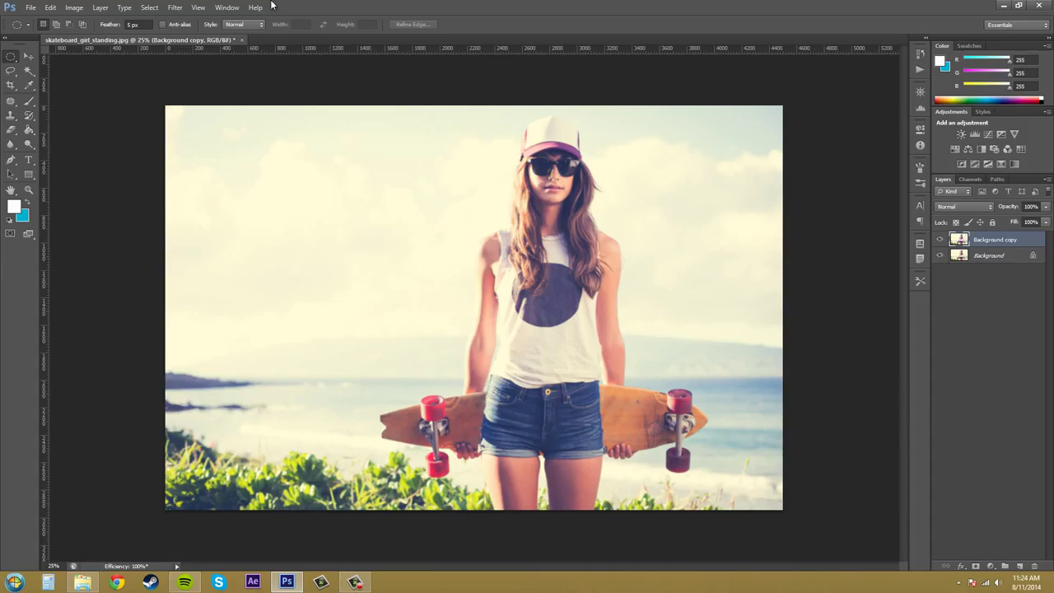
# Step: Start the Smart Sharpen filter on the blurred Background copy layer and set it to remove Gaussian Blur
pyautogui.click(175, 8)
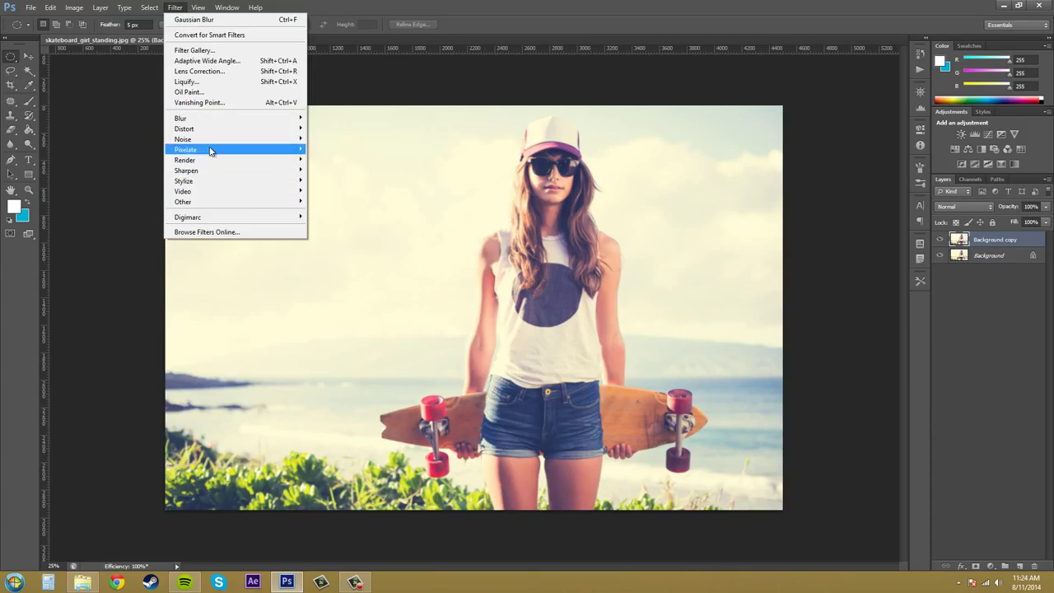
pyautogui.moveTo(209, 179)
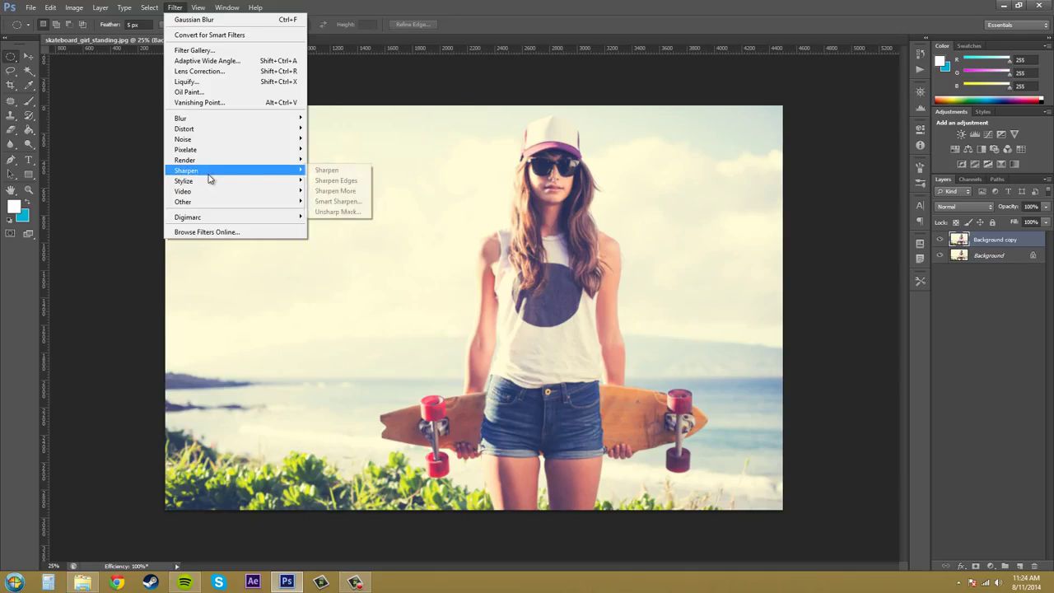
pyautogui.click(330, 201)
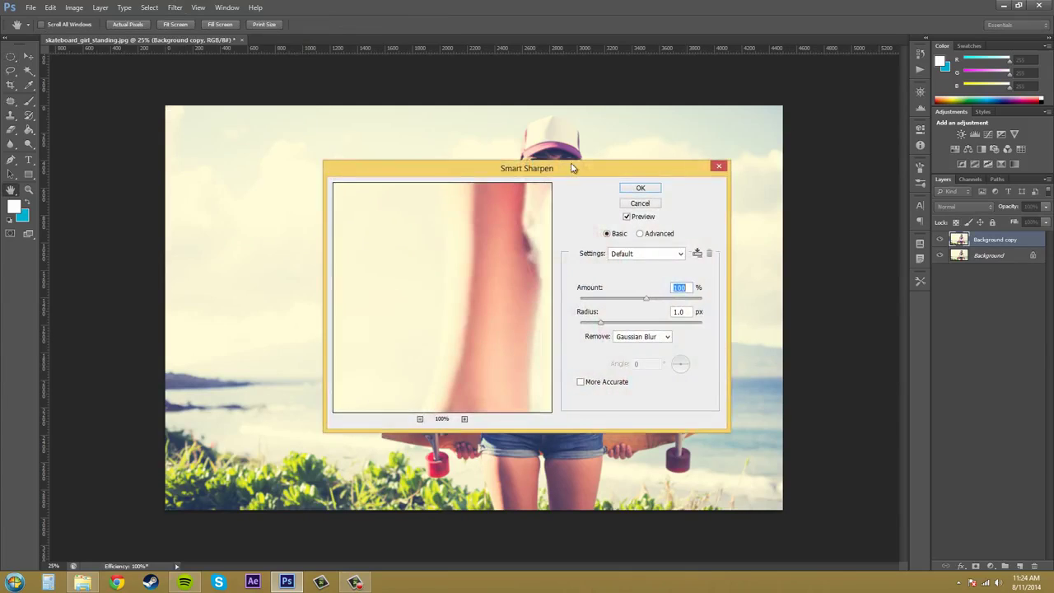
pyautogui.moveTo(577, 168); pyautogui.dragTo(373, 149)
pyautogui.click(376, 318)
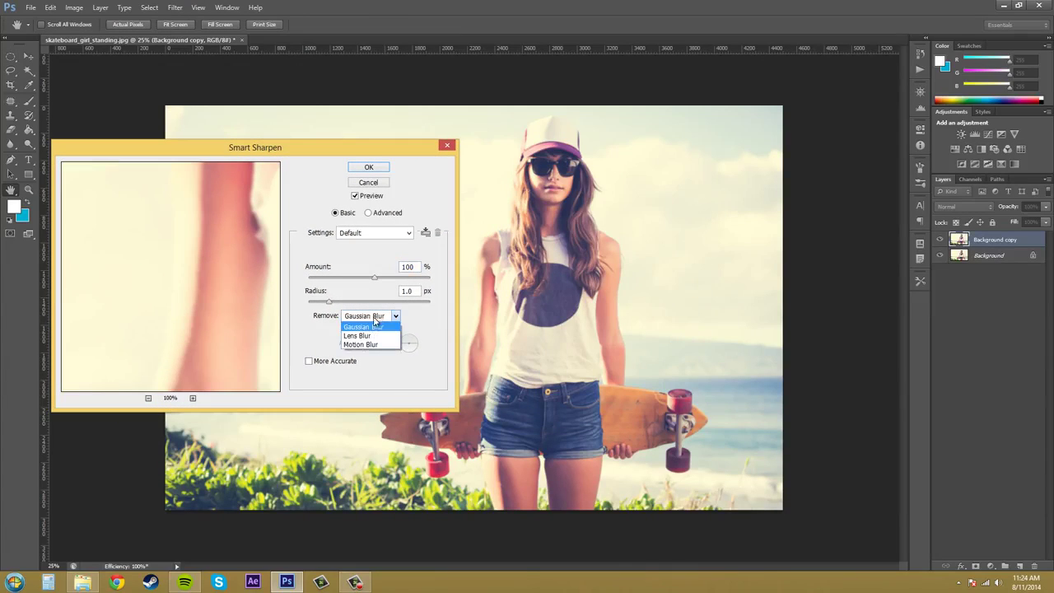
pyautogui.click(370, 327)
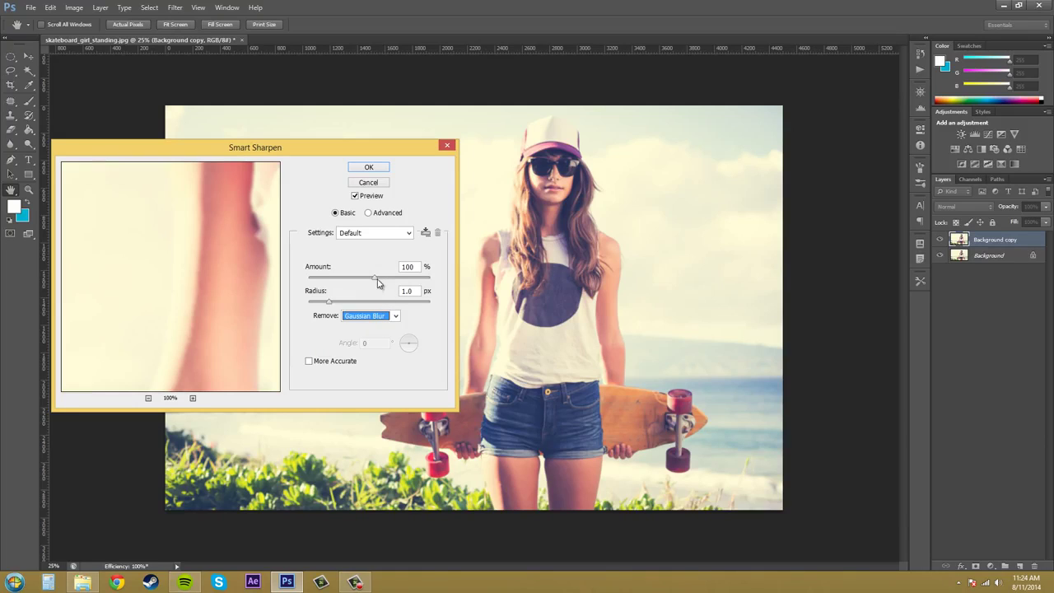
# Step: Set the sharpening amount to 147%, enable More Accurate, and apply the Smart Sharpen filter
pyautogui.moveTo(377, 282); pyautogui.dragTo(391, 283)
pyautogui.click(308, 362)
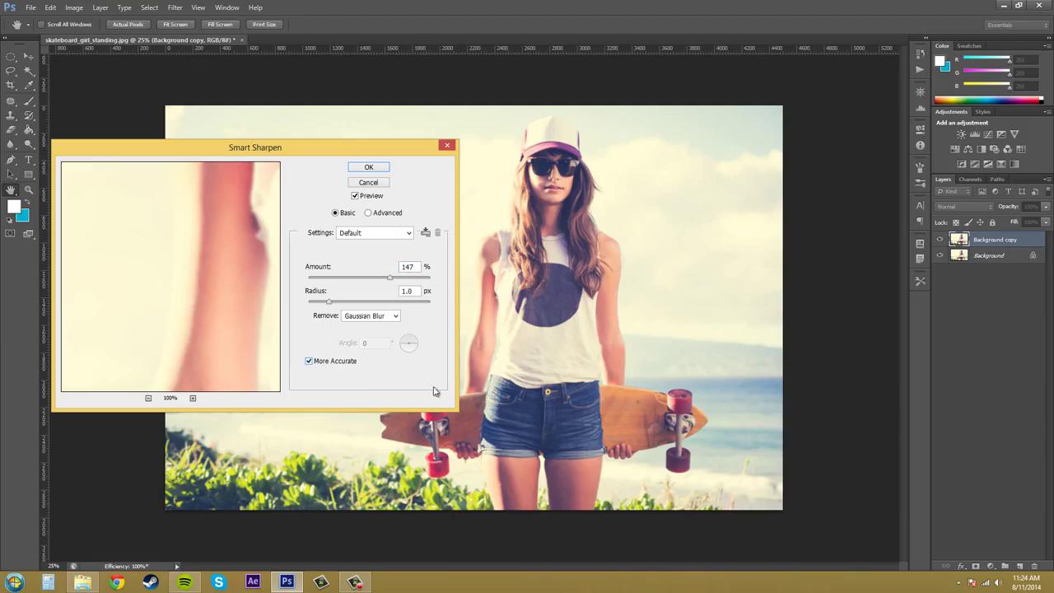
pyautogui.click(366, 168)
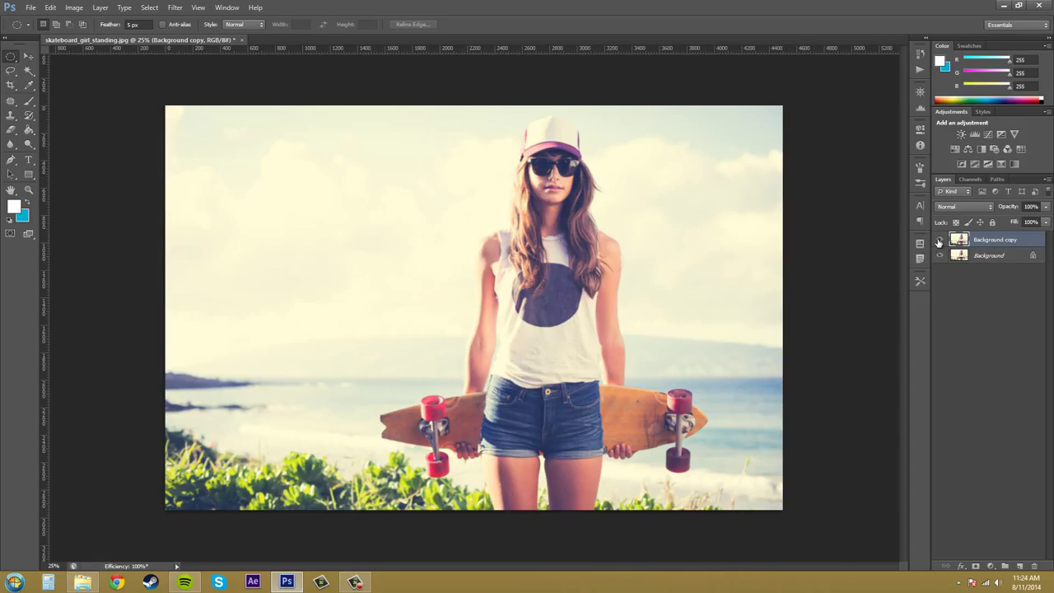
# Step: Compare the sharpened Background copy with the original by toggling its visibility repeatedly, leaving the copy hidden
pyautogui.click(939, 241)
pyautogui.click(939, 241)
pyautogui.click(939, 241)
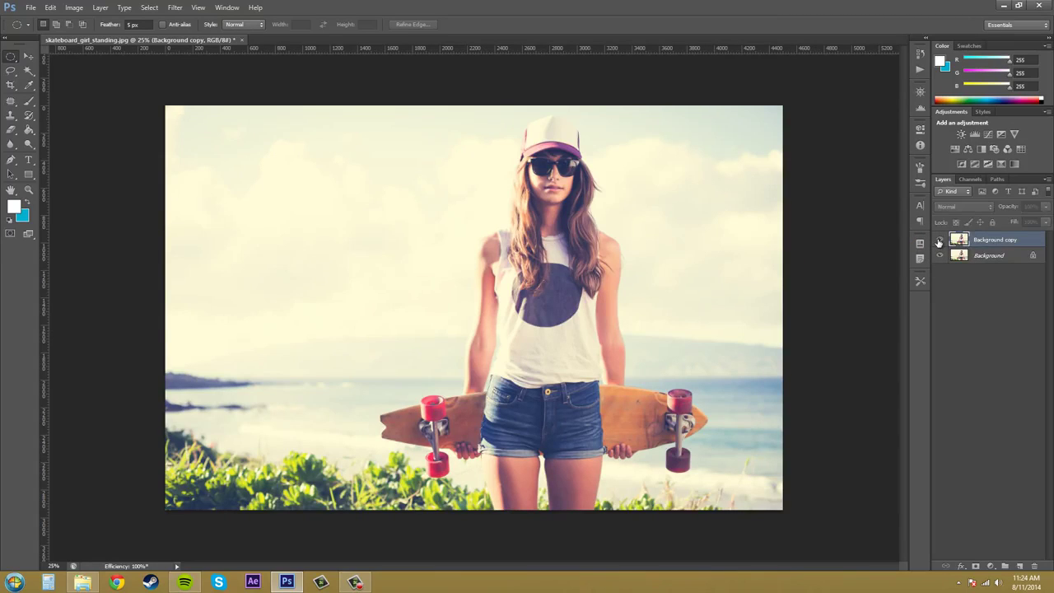
pyautogui.click(939, 241)
pyautogui.click(939, 242)
pyautogui.click(939, 241)
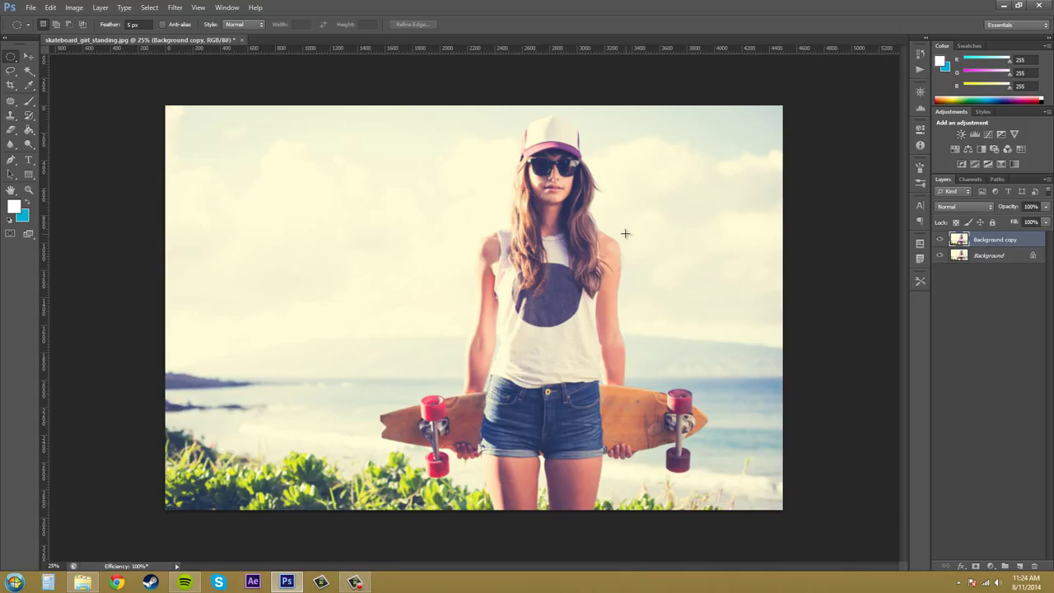
pyautogui.click(939, 241)
pyautogui.click(940, 240)
pyautogui.click(940, 240)
pyautogui.click(940, 241)
pyautogui.click(940, 240)
pyautogui.click(940, 242)
pyautogui.click(939, 242)
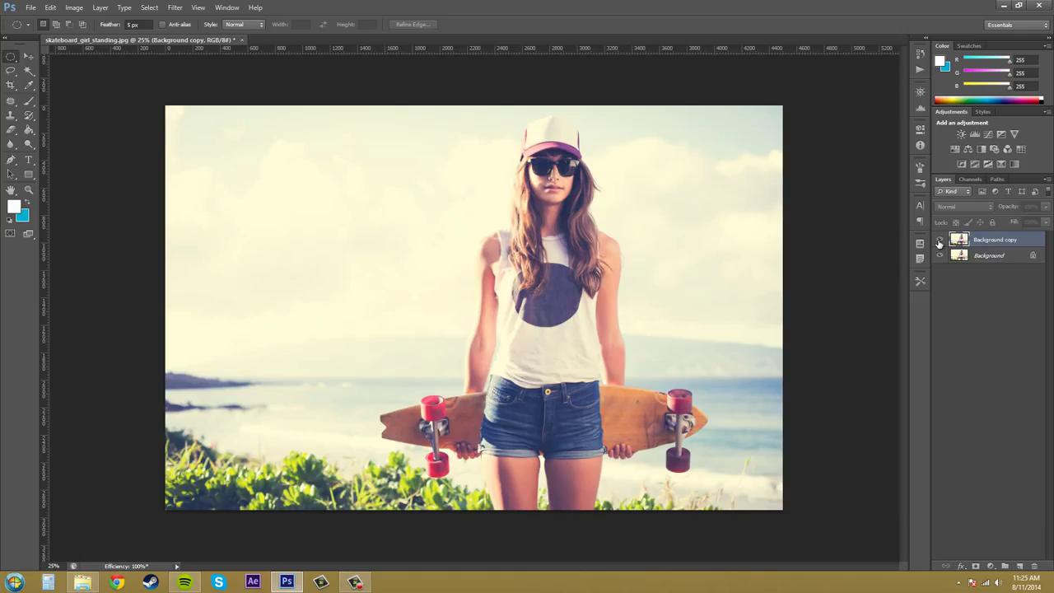
pyautogui.click(940, 242)
pyautogui.click(940, 242)
pyautogui.click(939, 240)
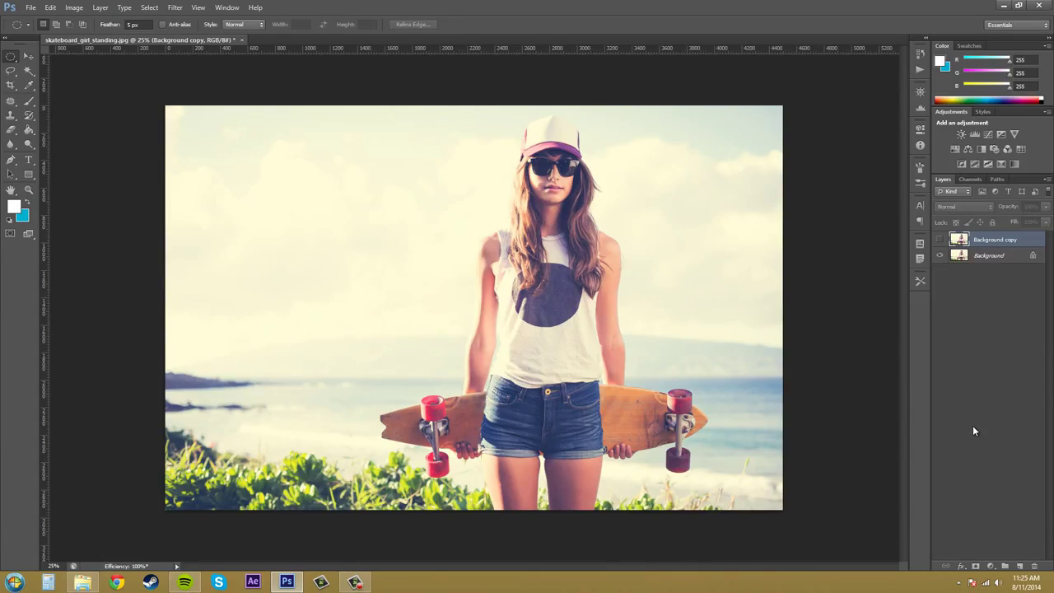